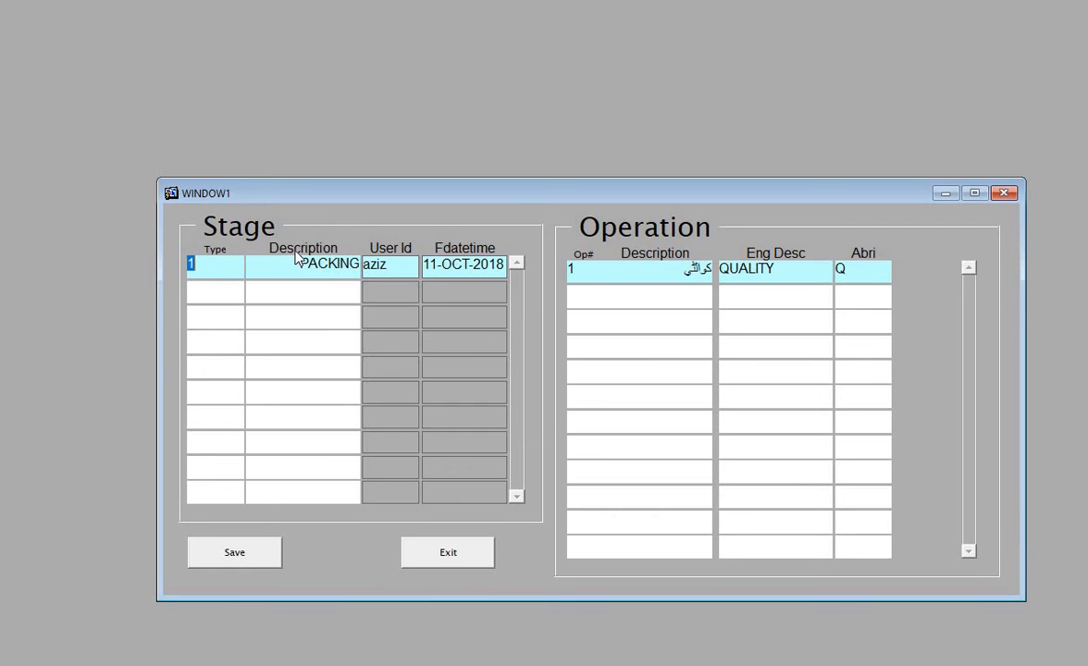
Step: Add a new Stage row with type 2 and description FILING, then save it
{"action": "key", "text": "Down"}
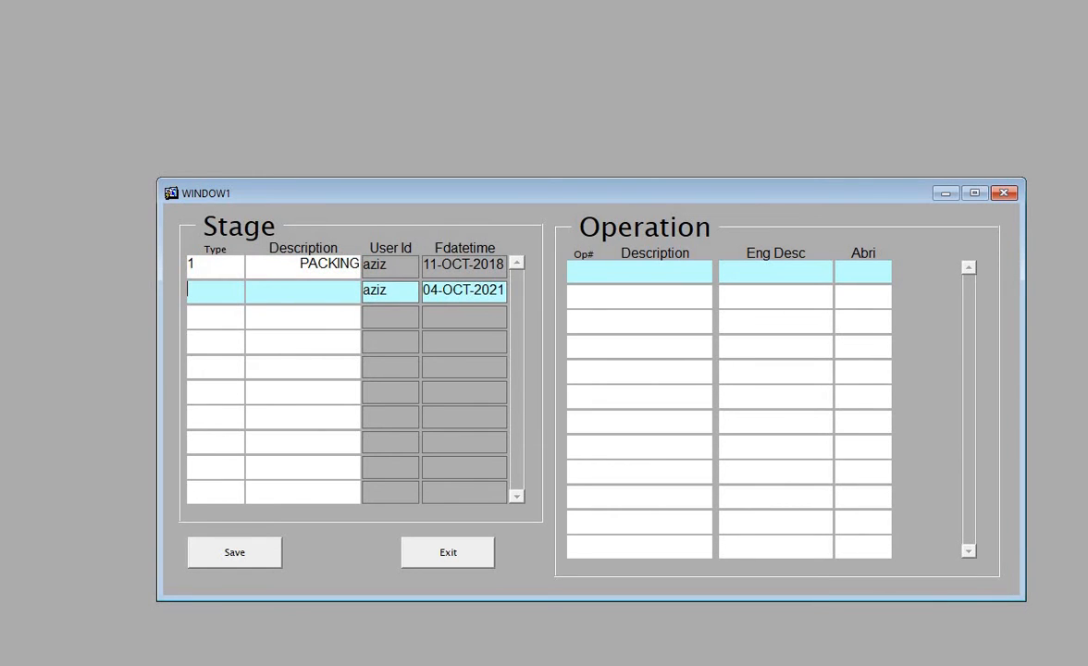
{"action": "type", "text": "2"}
{"action": "key", "text": "Tab"}
{"action": "type", "text": "FILING"}
{"action": "left_click", "coordinate": [273, 555]}
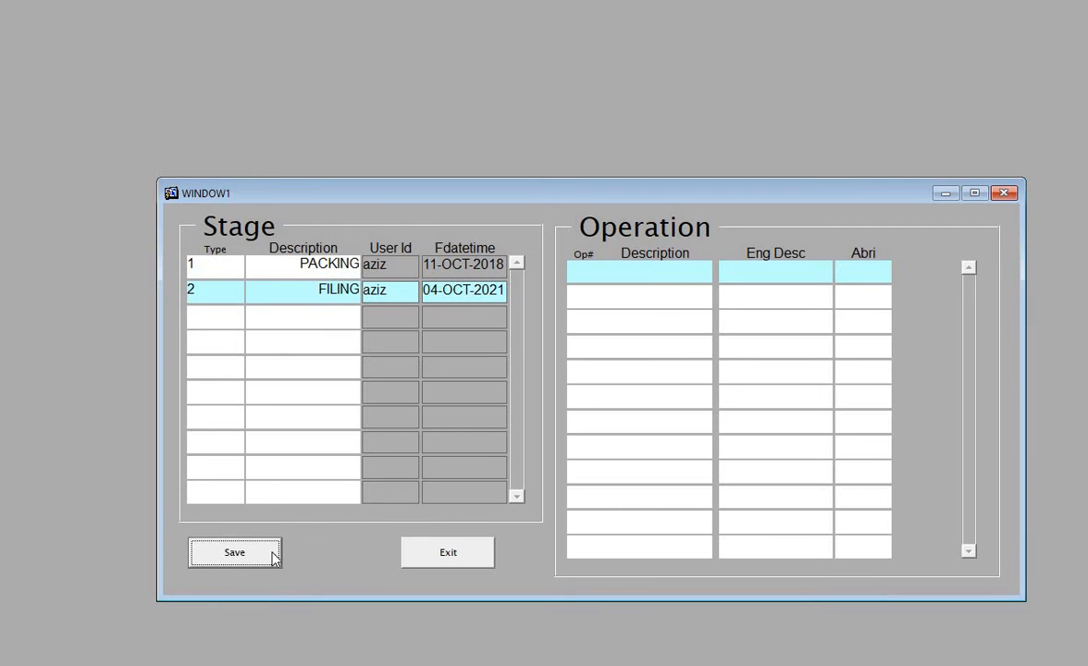
Step: Enter operation 1 as ROUGH FILING, with English description ROUGH FILING and abbreviation RF
{"action": "left_click", "coordinate": [580, 272]}
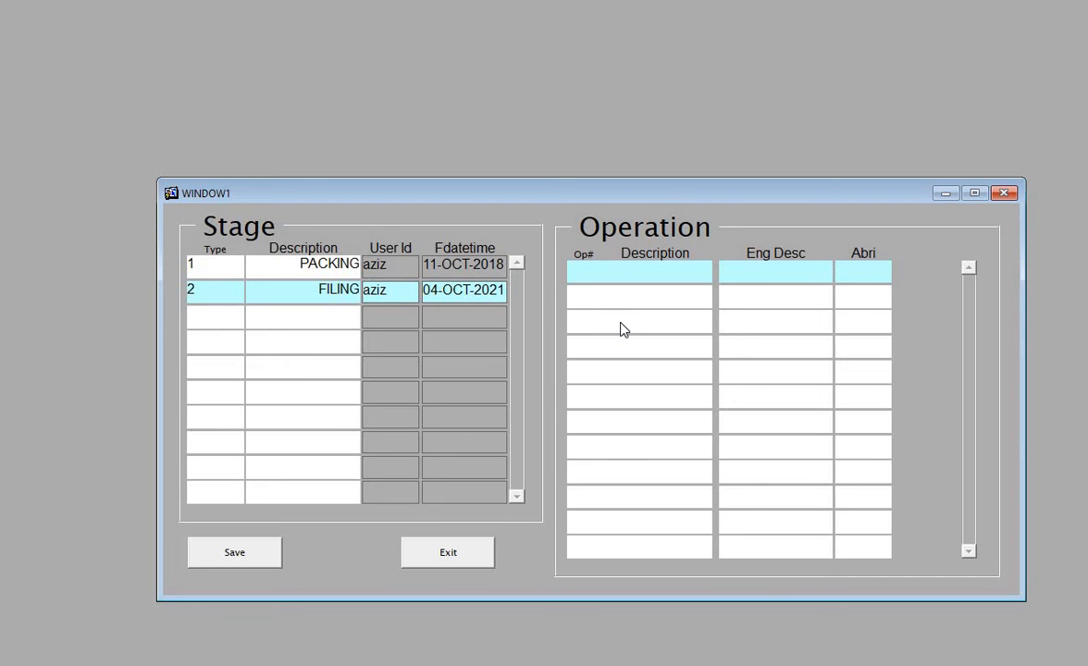
{"action": "type", "text": "1"}
{"action": "type", "text": "RUK"}
{"action": "key", "text": "BackSpace"}
{"action": "key", "text": "BackSpace"}
{"action": "type", "text": "U"}
{"action": "key", "text": "BackSpace"}
{"action": "type", "text": "OUGH FILING"}
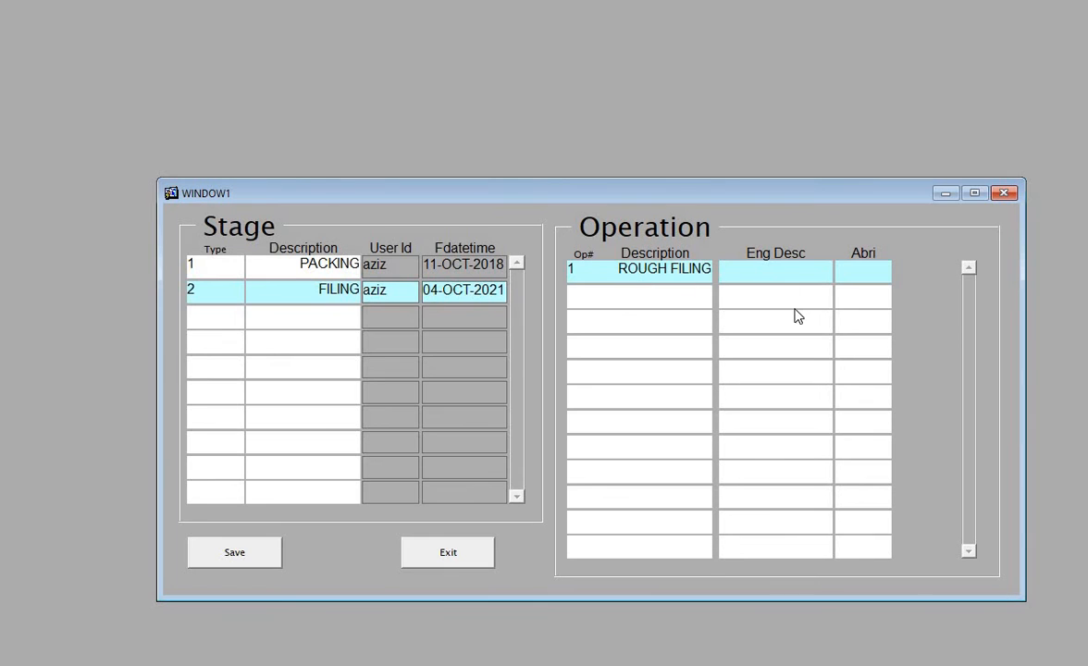
{"action": "key", "text": "Tab"}
{"action": "type", "text": "ROUGH FILING"}
{"action": "key", "text": "Tab"}
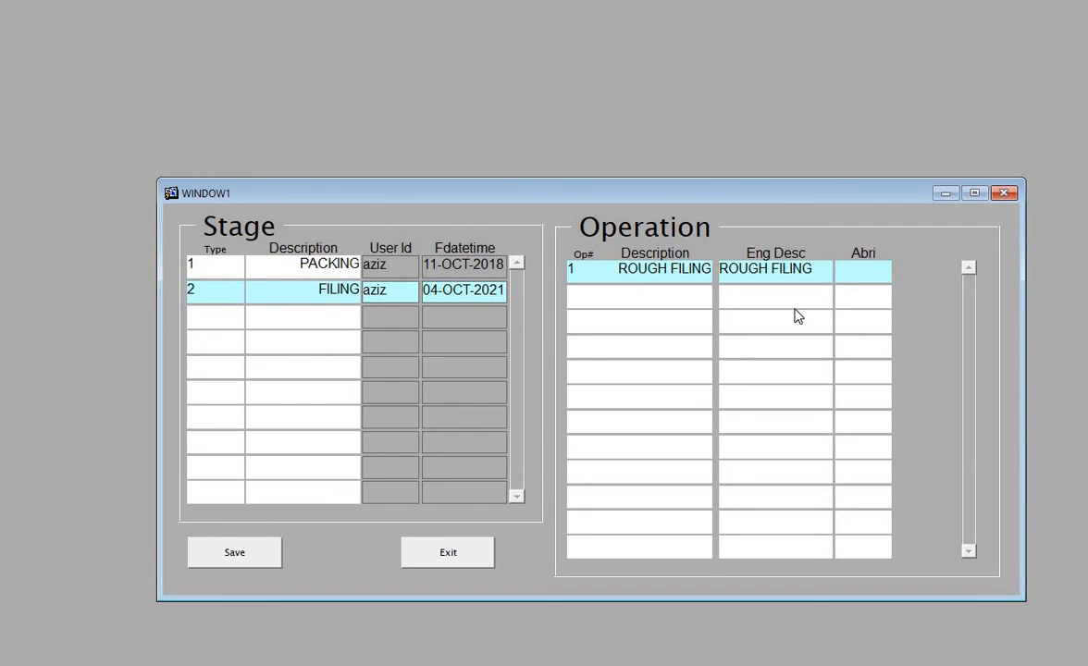
{"action": "type", "text": "RF"}
Step: Save the ROUGH FILING operation, close the form, and view supplier 26's Operation Rates
{"action": "left_click", "coordinate": [238, 559]}
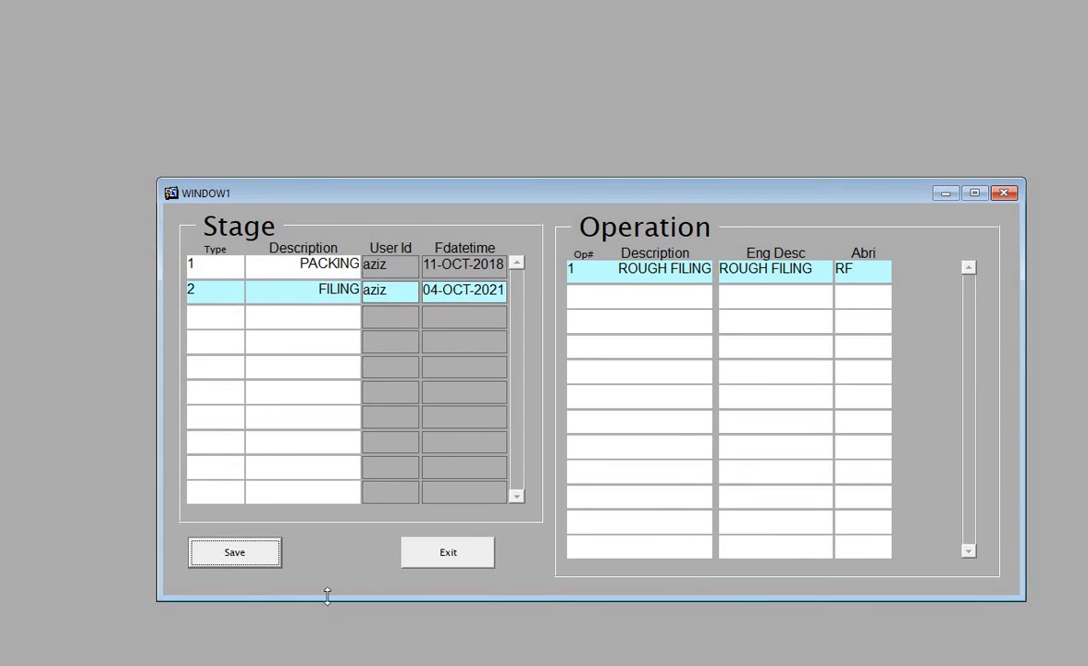
{"action": "left_click", "coordinate": [447, 553]}
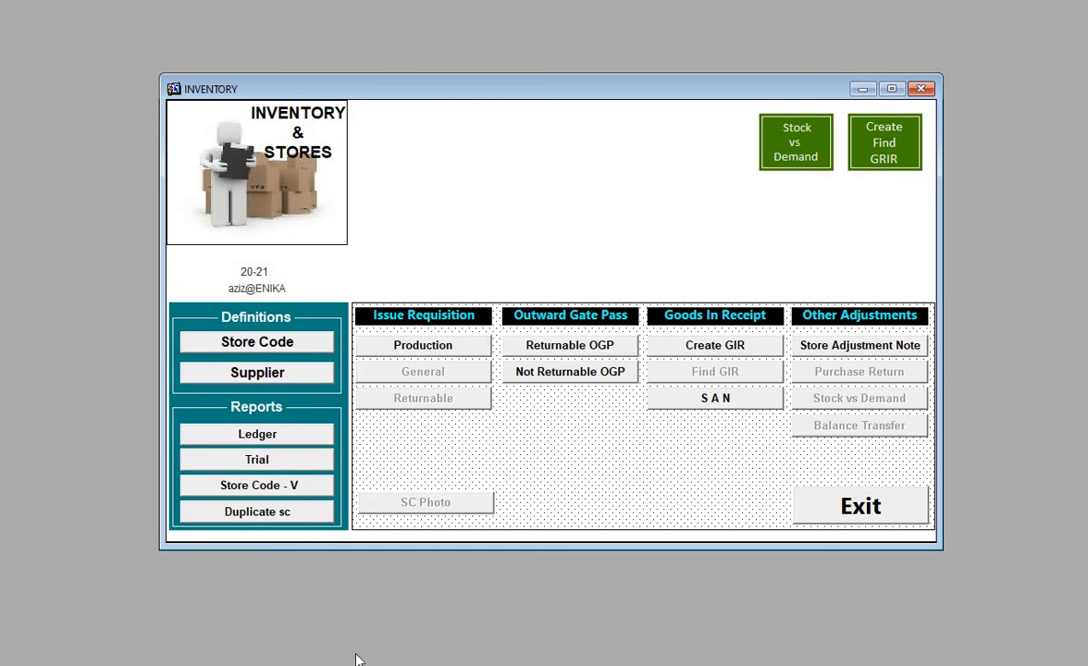
{"action": "left_click", "coordinate": [277, 379]}
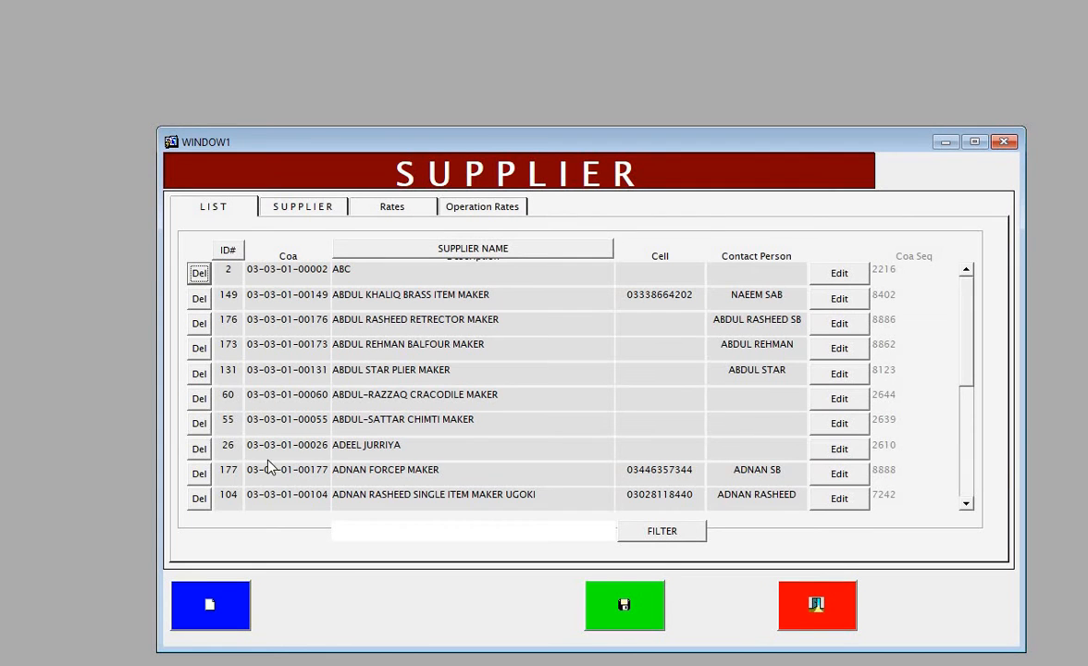
{"action": "left_click", "coordinate": [834, 450]}
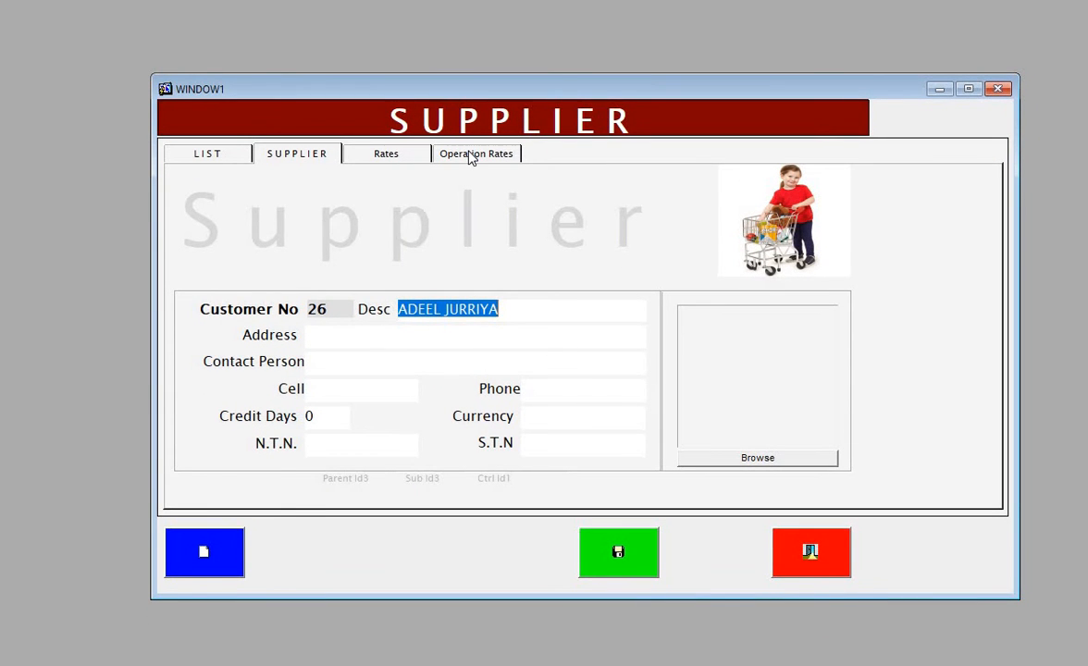
{"action": "left_click", "coordinate": [470, 156]}
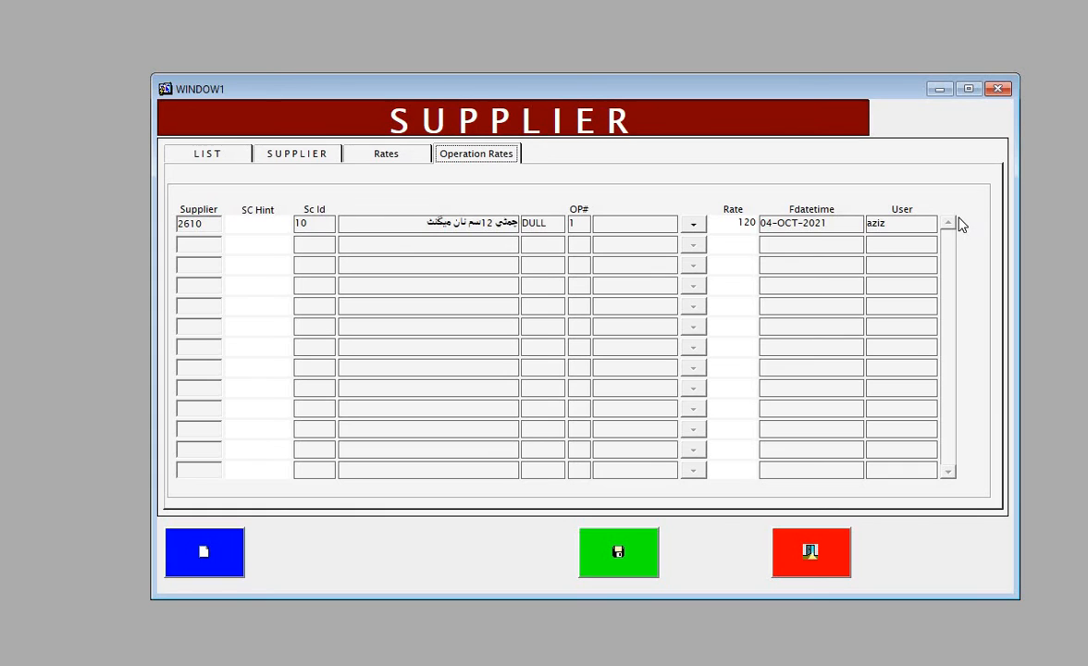
Step: Start a second rate row with SC Hint A and item 13, then list its operations
{"action": "left_click", "coordinate": [234, 247]}
{"action": "left_click", "coordinate": [248, 246]}
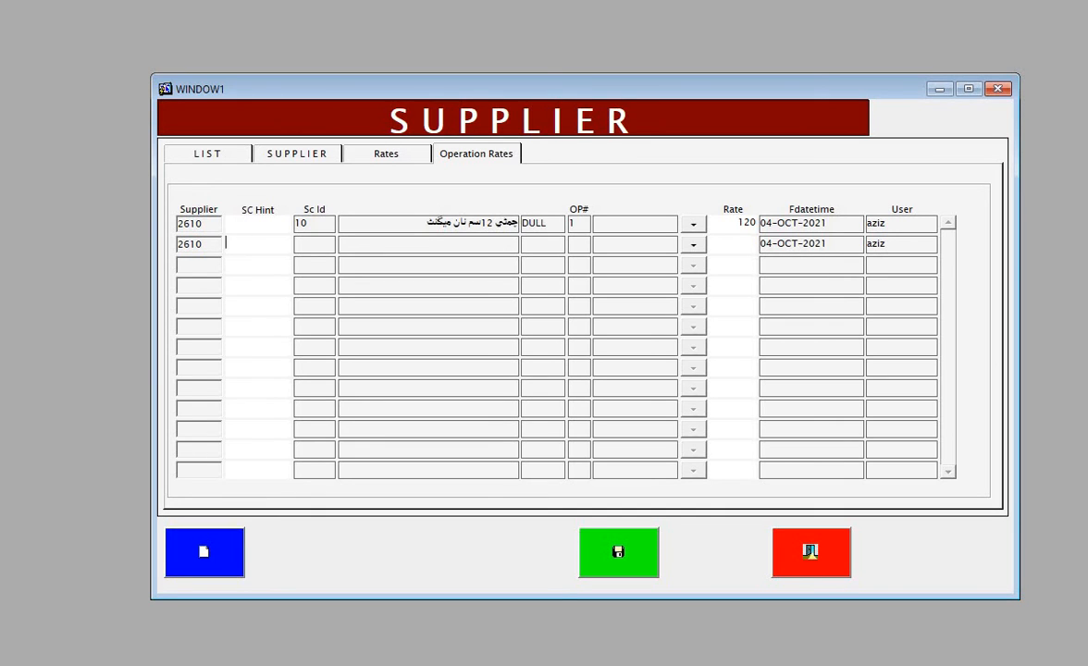
{"action": "type", "text": "A"}
{"action": "key", "text": "Return"}
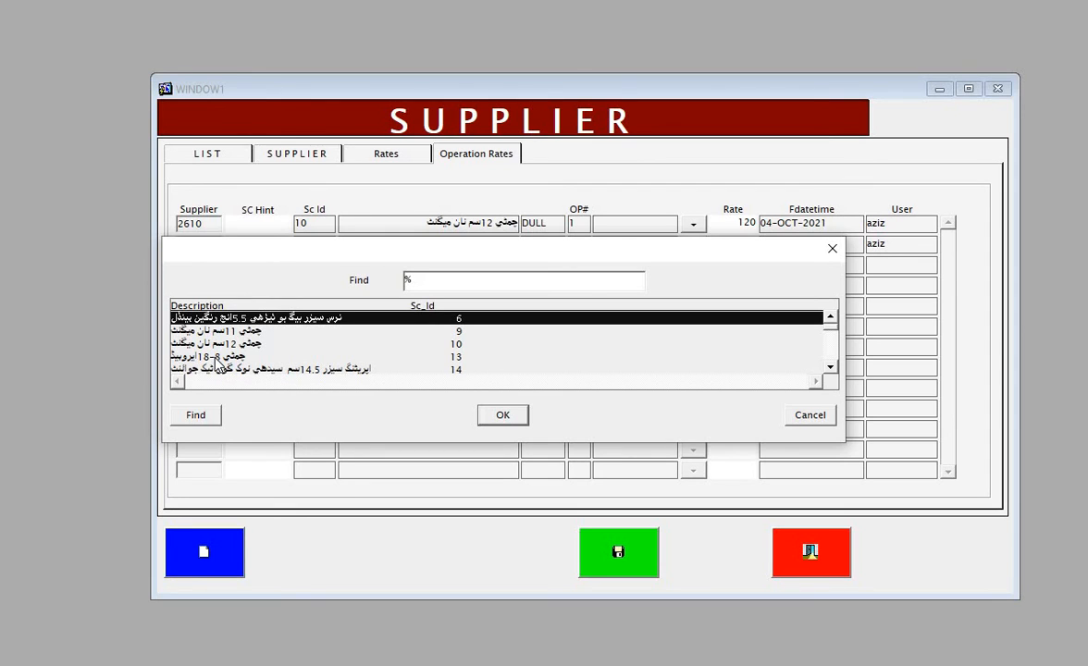
{"action": "double_click", "coordinate": [220, 357]}
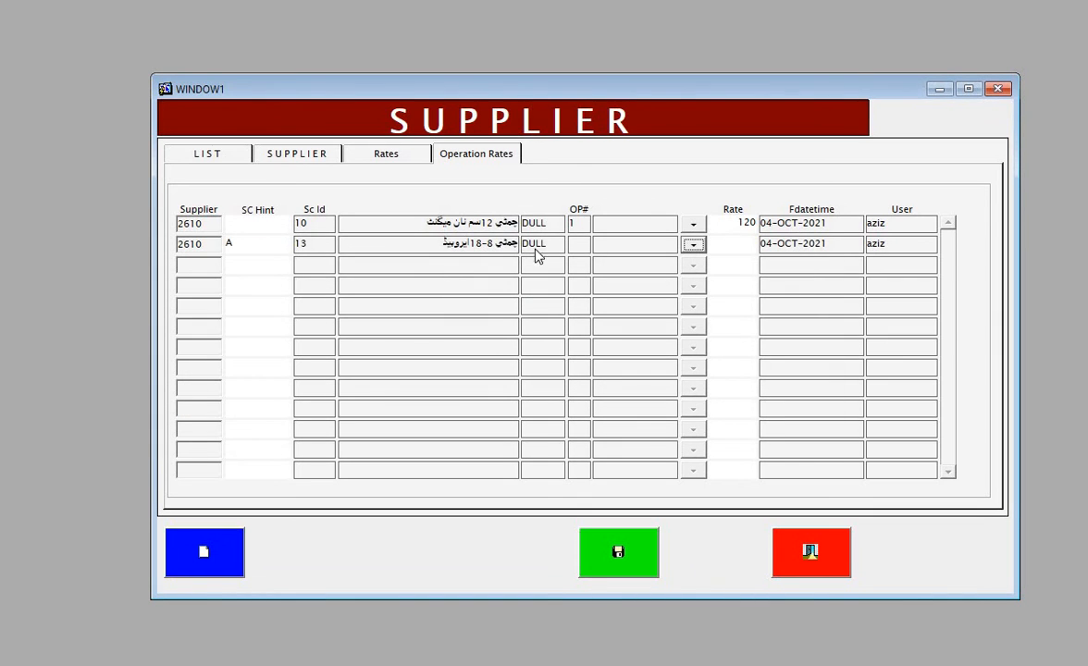
{"action": "left_click", "coordinate": [692, 245]}
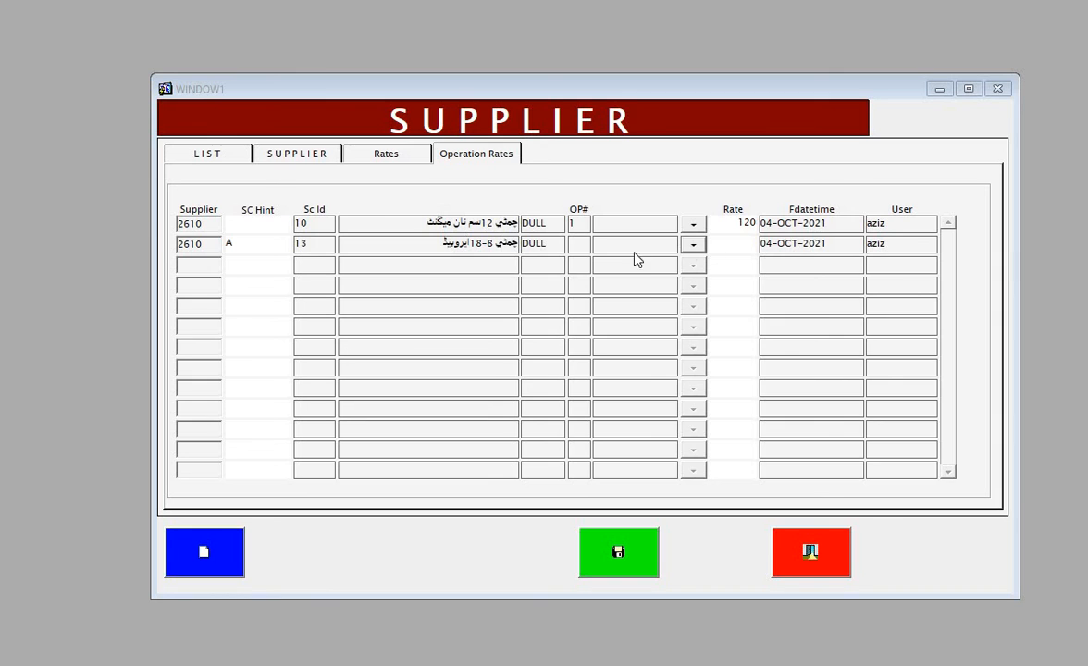
Step: Set the row's operation to 1, ROUGH FILING, with rate 240, save, and recheck Operation Rates
{"action": "left_click", "coordinate": [446, 338]}
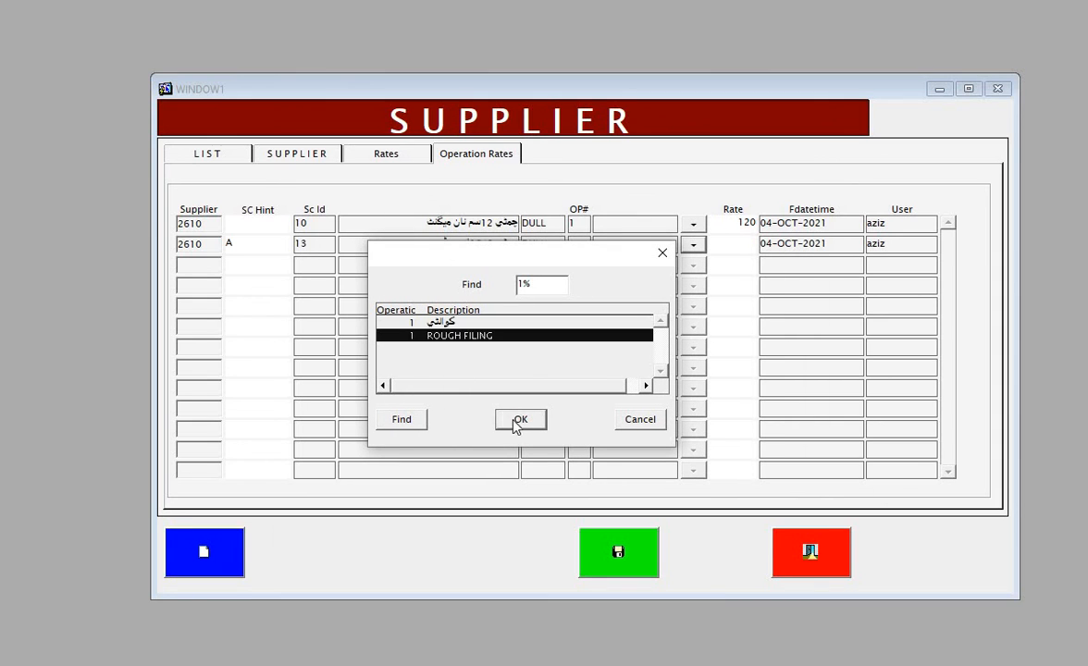
{"action": "left_click", "coordinate": [519, 421]}
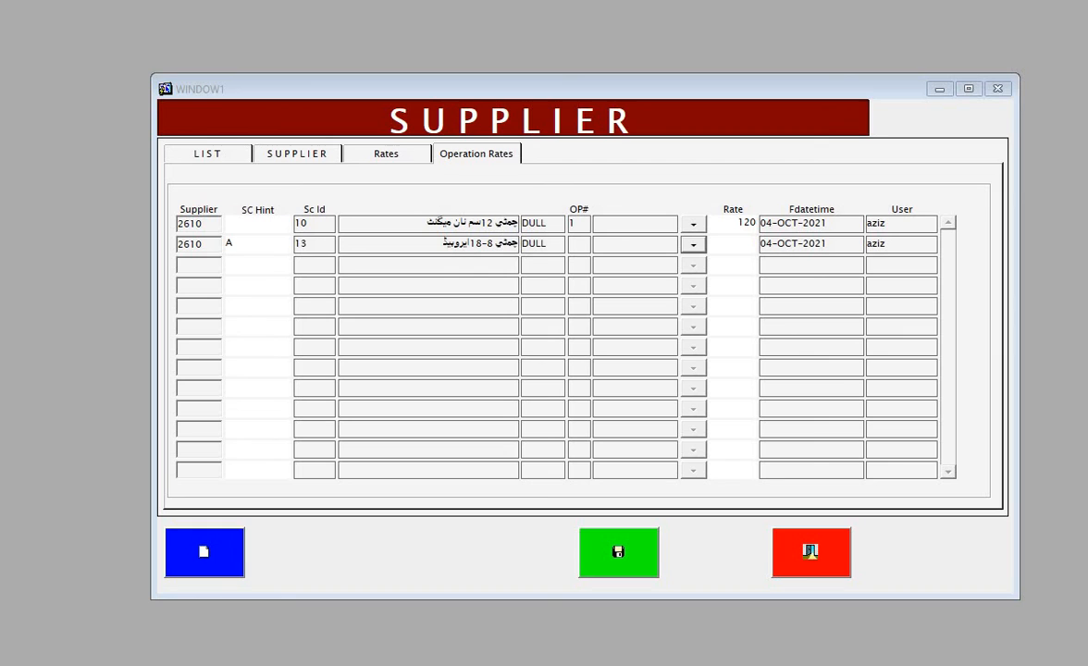
{"action": "key", "text": "Return"}
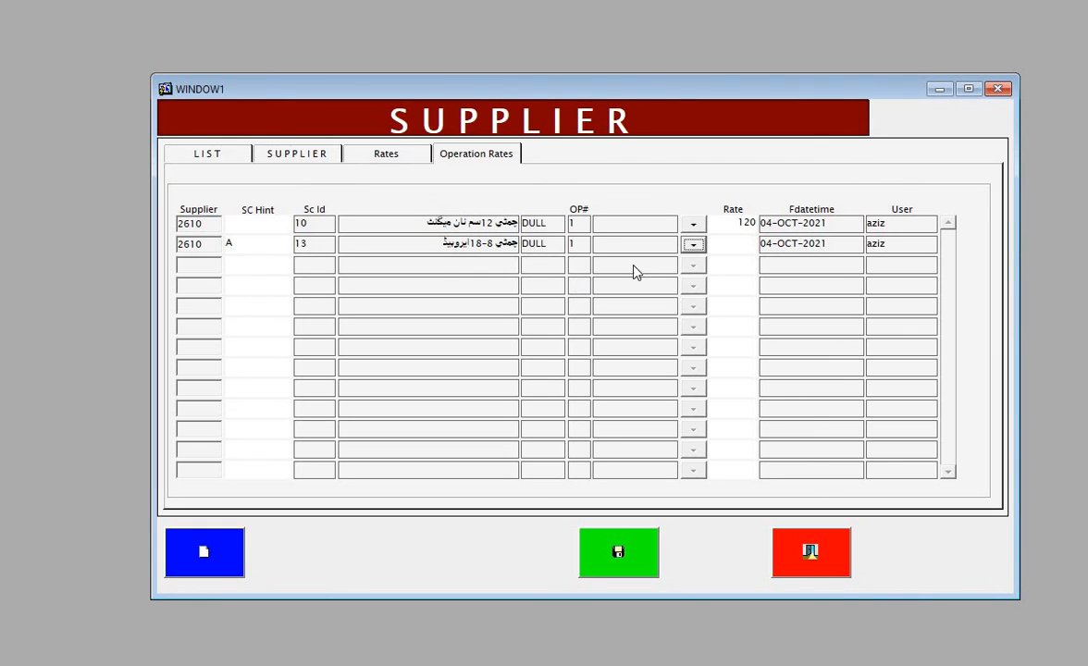
{"action": "left_click", "coordinate": [726, 242]}
{"action": "type", "text": "240"}
{"action": "left_click", "coordinate": [637, 553]}
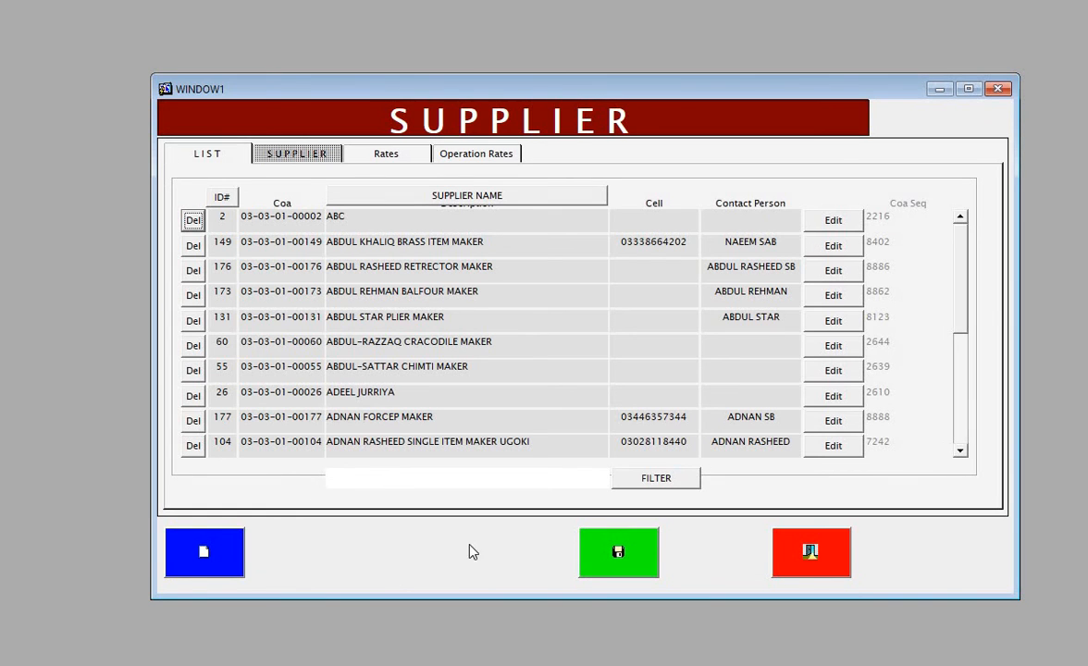
{"action": "left_click", "coordinate": [462, 155]}
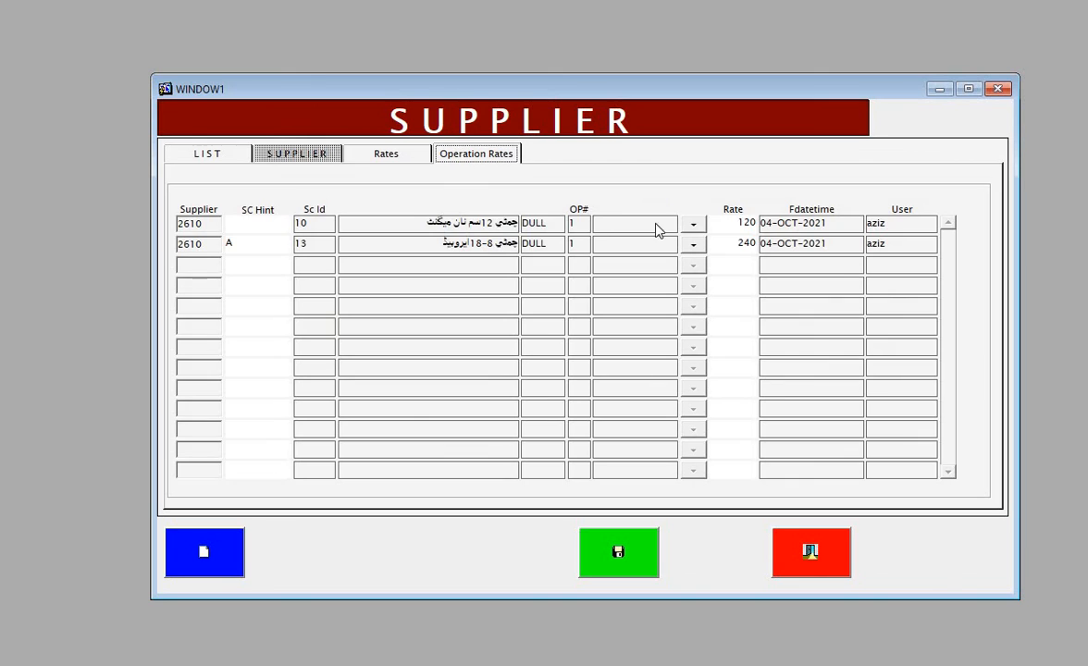